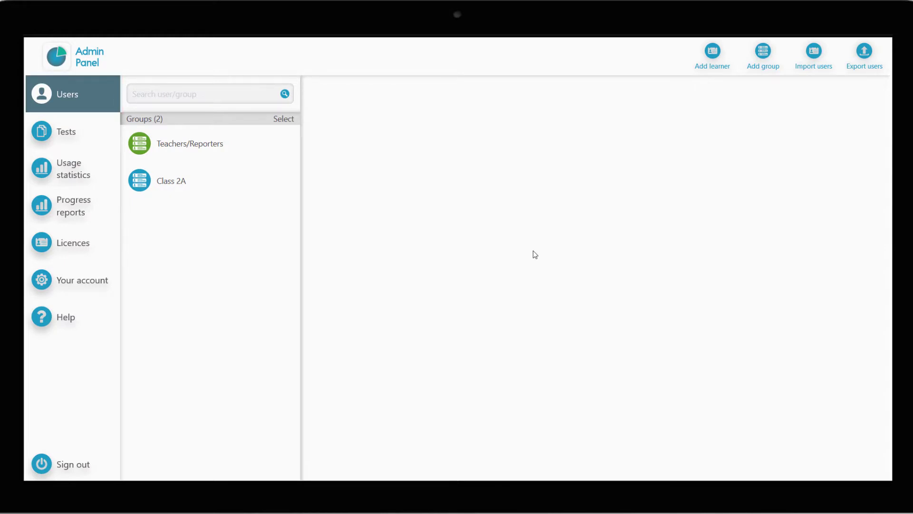
Add a new learner with their full name, e-mail address and password, and save the account.
left_click(721, 58)
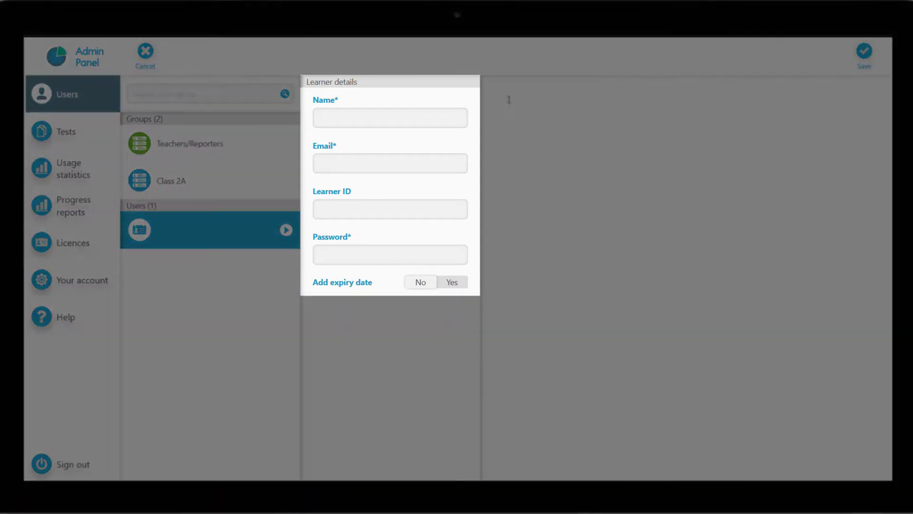
left_click(448, 112)
key("Tab")
key("Tab")
key("Tab")
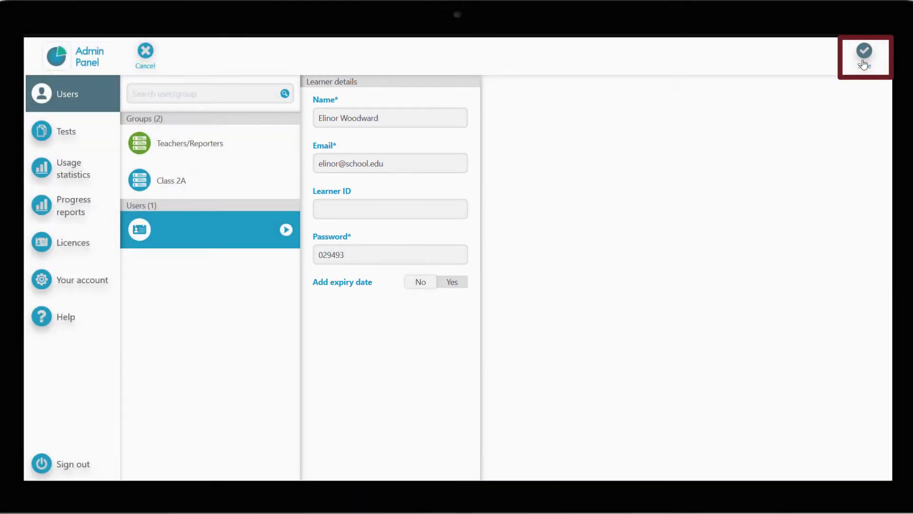
left_click(864, 64)
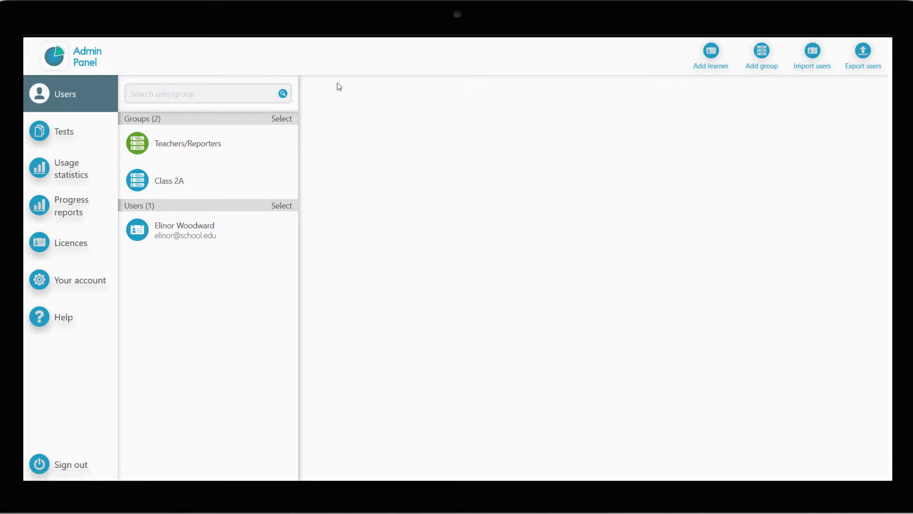
Create a new group named Class 1A.
left_click(762, 66)
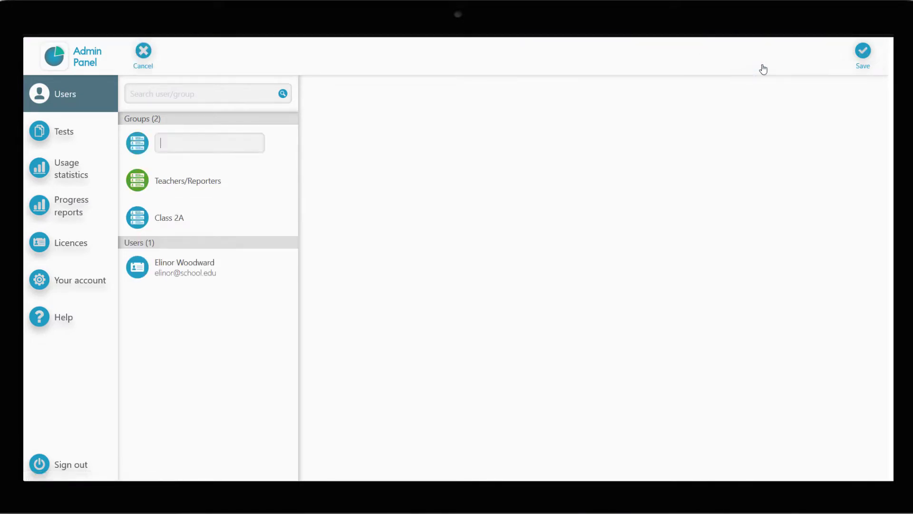
type("Cla")
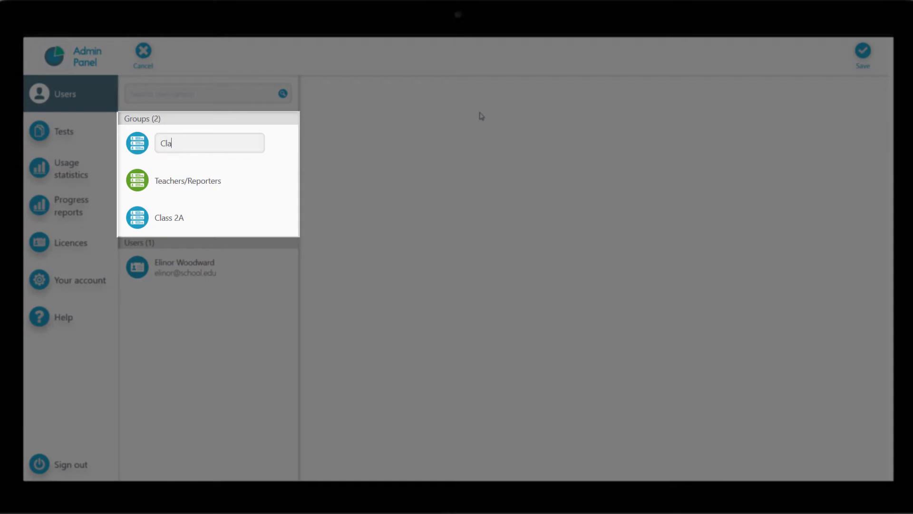
type("ss 1A")
key("Return")
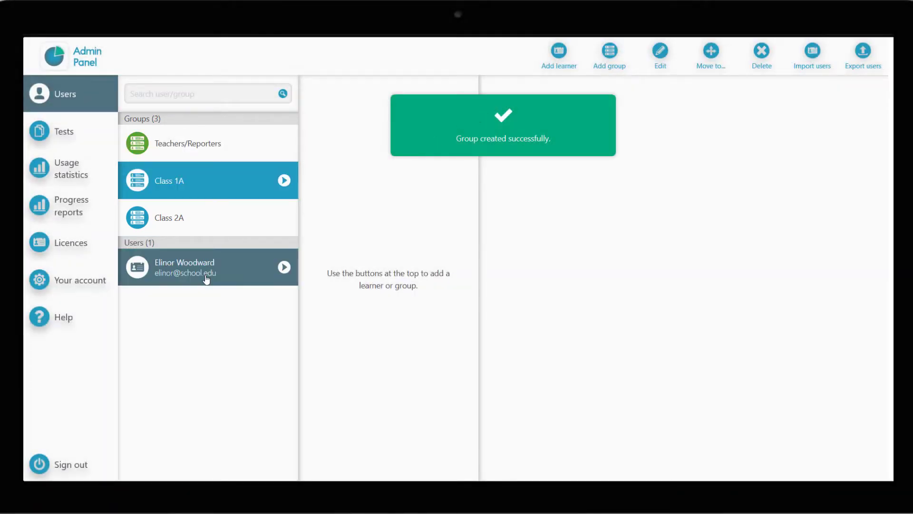
Move the new learner into the Class 1A group.
left_click(206, 279)
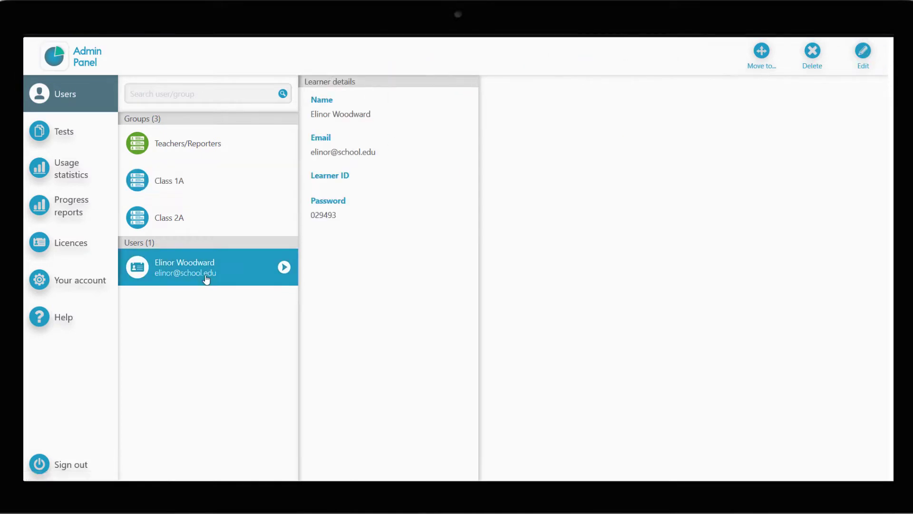
left_click(765, 61)
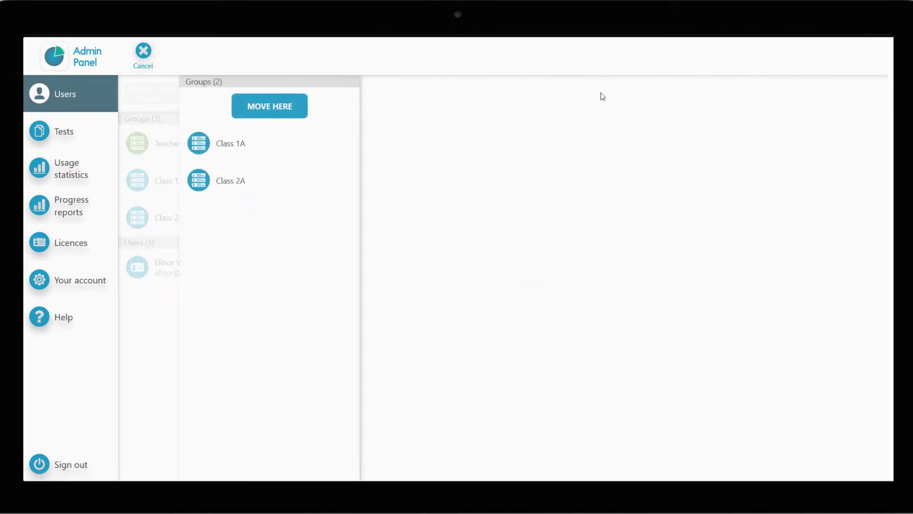
left_click(235, 151)
left_click(408, 112)
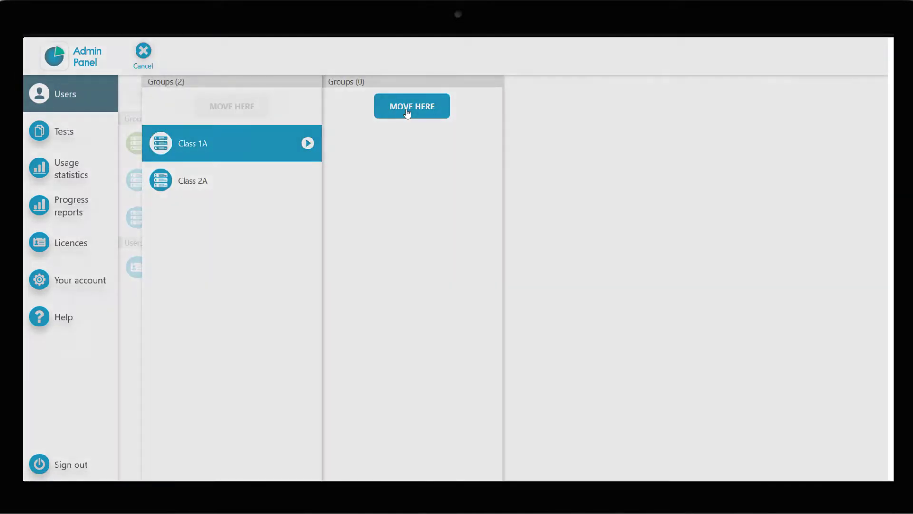
left_click(560, 164)
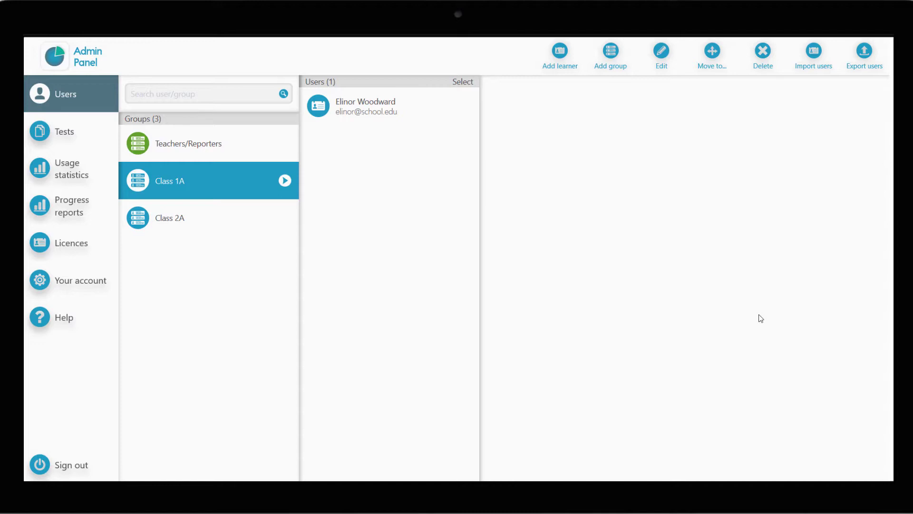
Download the import_template.csv user import template and open it in Excel.
left_click(814, 52)
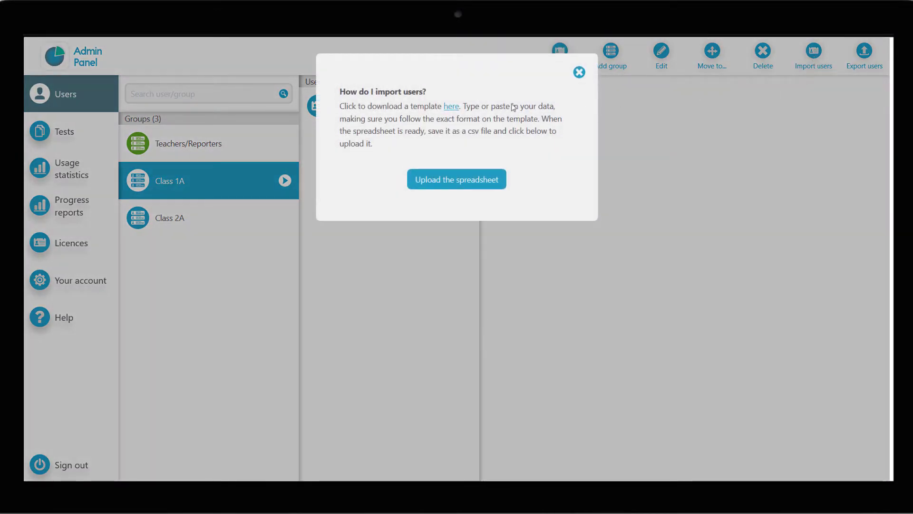
left_click(450, 106)
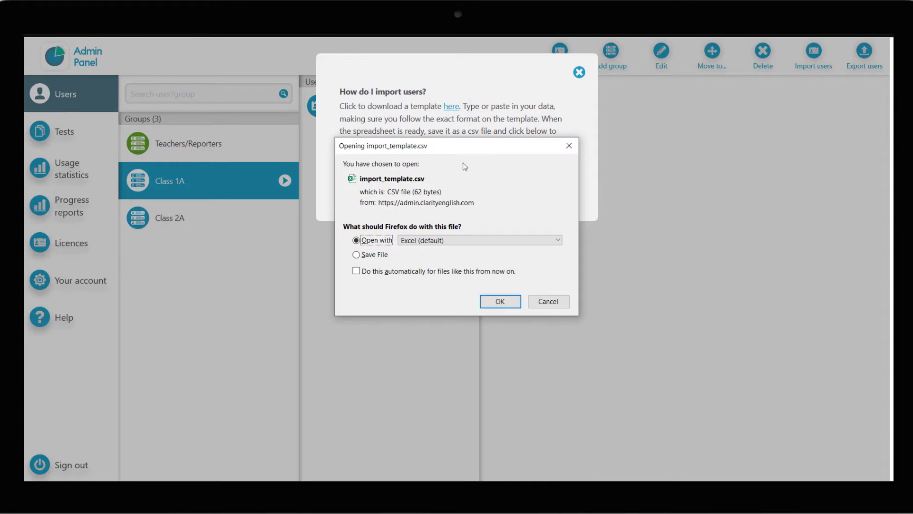
left_click(499, 308)
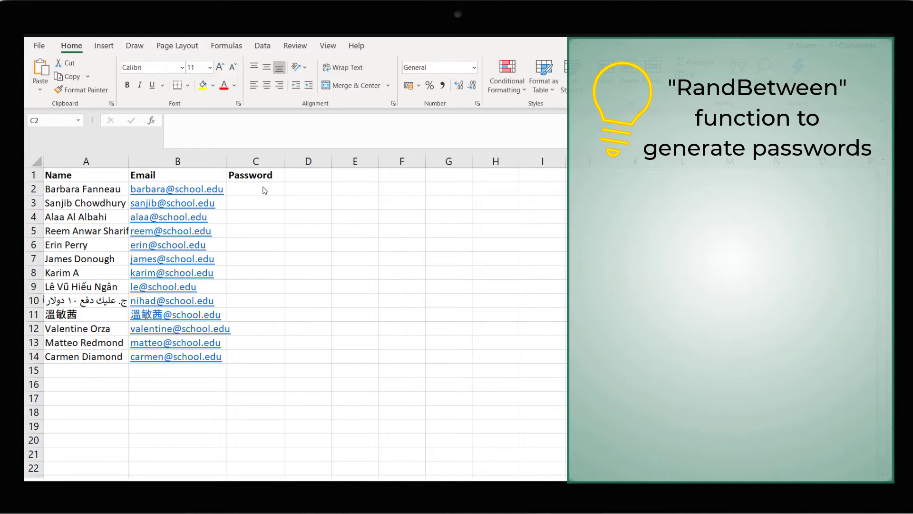
Enter =RANDBETWEEN(1000,9999) in C2 and fill it down to C14 as passwords.
left_click(263, 188)
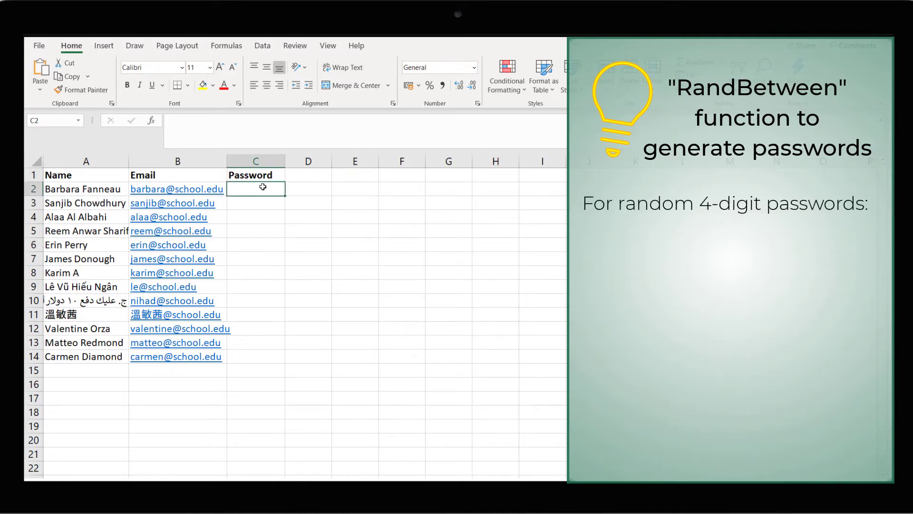
type("=randbe")
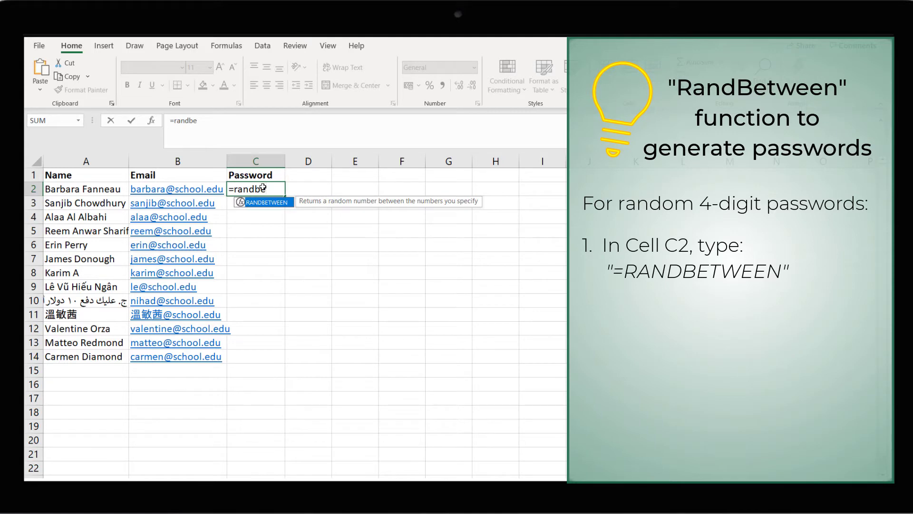
key("Tab")
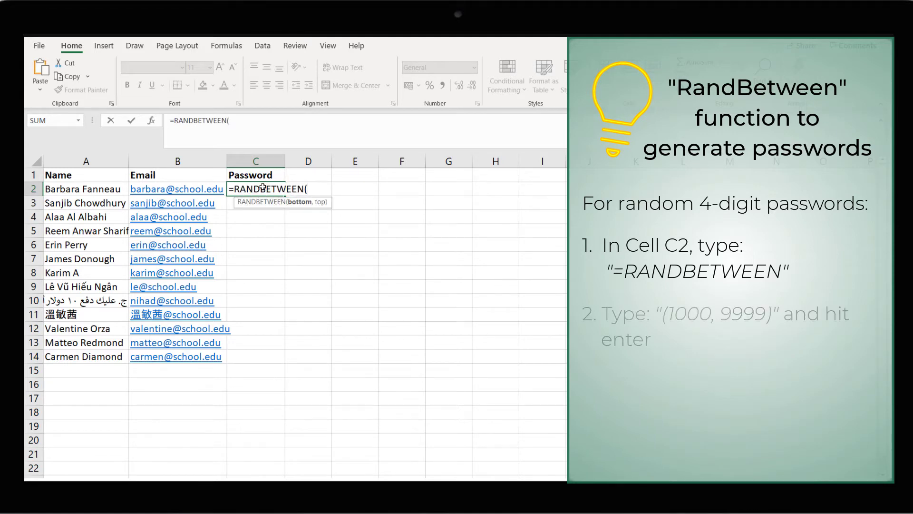
type("100")
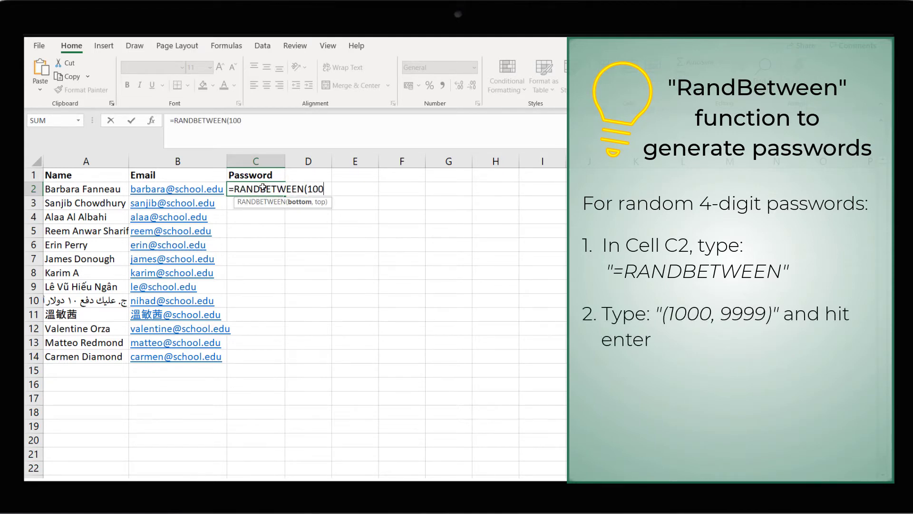
type("0,9999)")
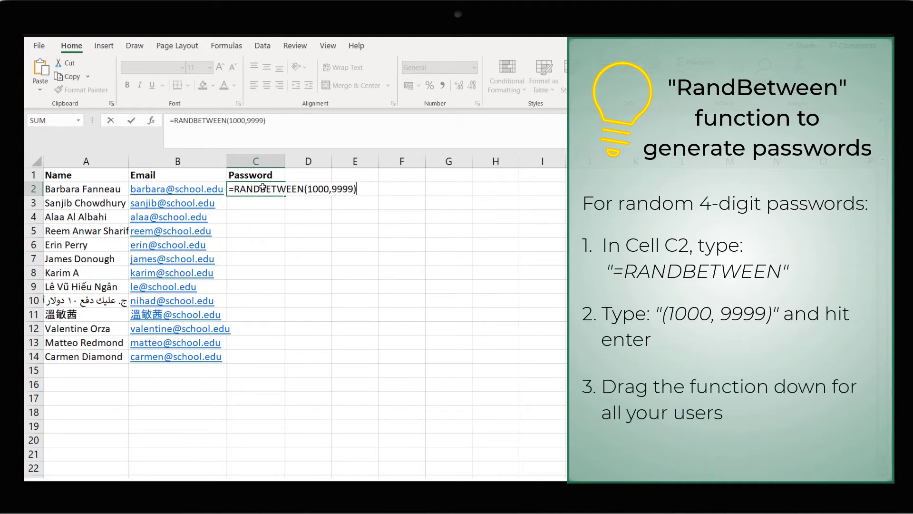
key("Return")
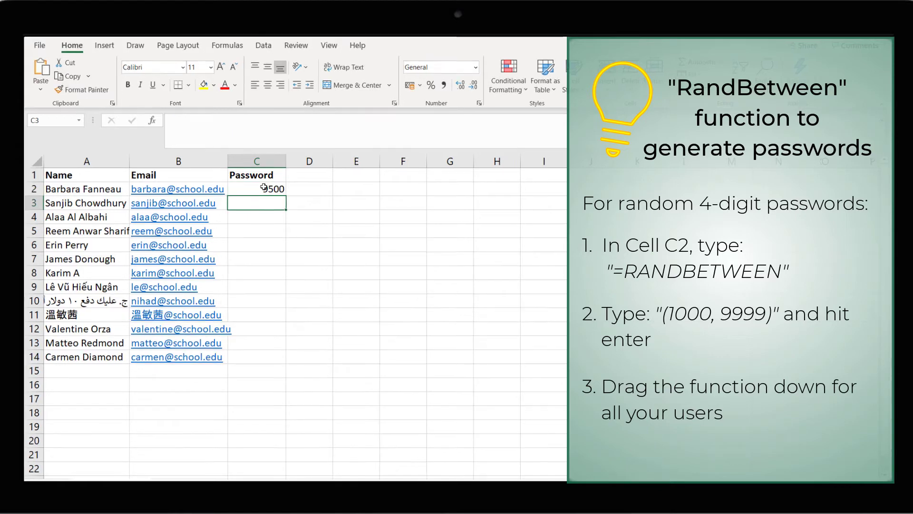
left_click(263, 188)
left_click_drag(285, 195, 270, 367)
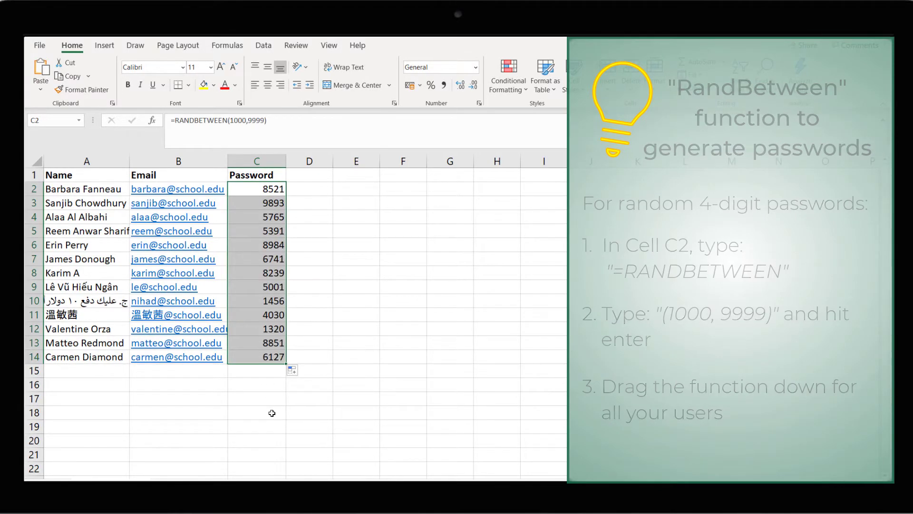
left_click(426, 363)
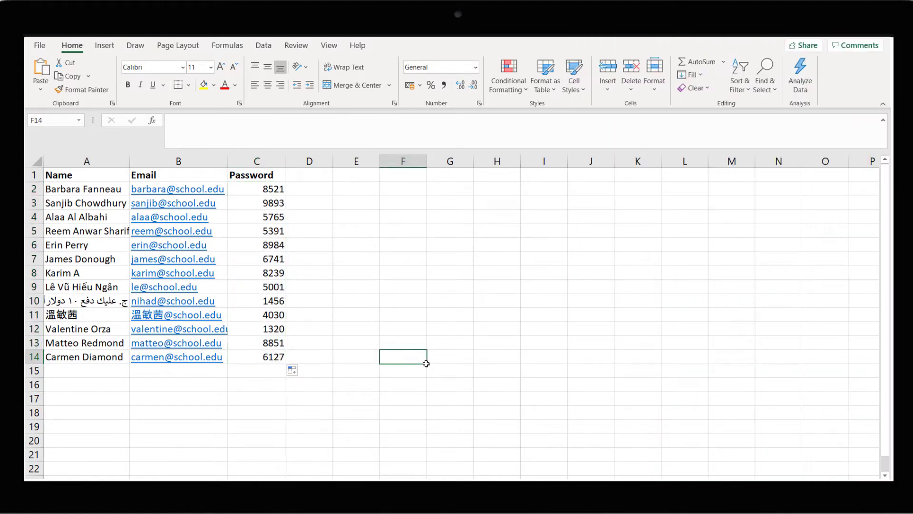
Save the sheet in Downloads as 'Class 1A' in CSV UTF-8 (Comma delimited) format.
left_click(40, 45)
left_click(76, 196)
type("Class 1A")
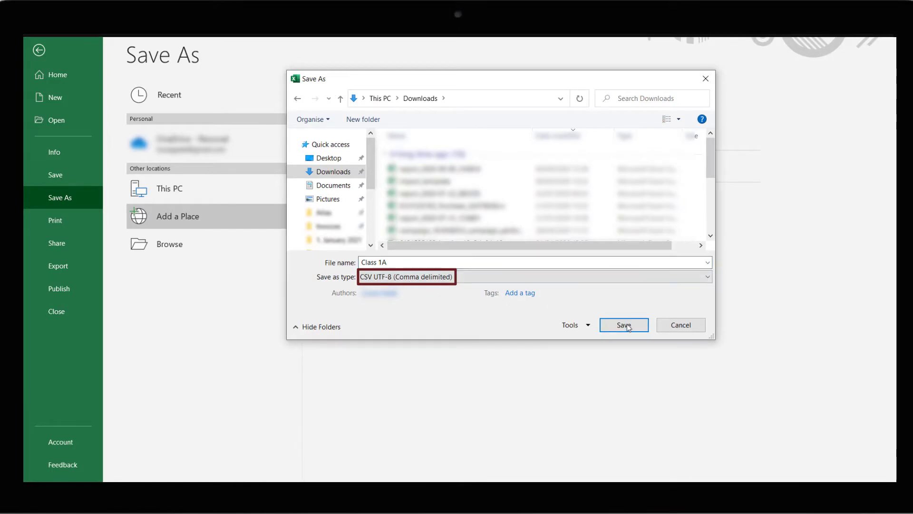
left_click(626, 327)
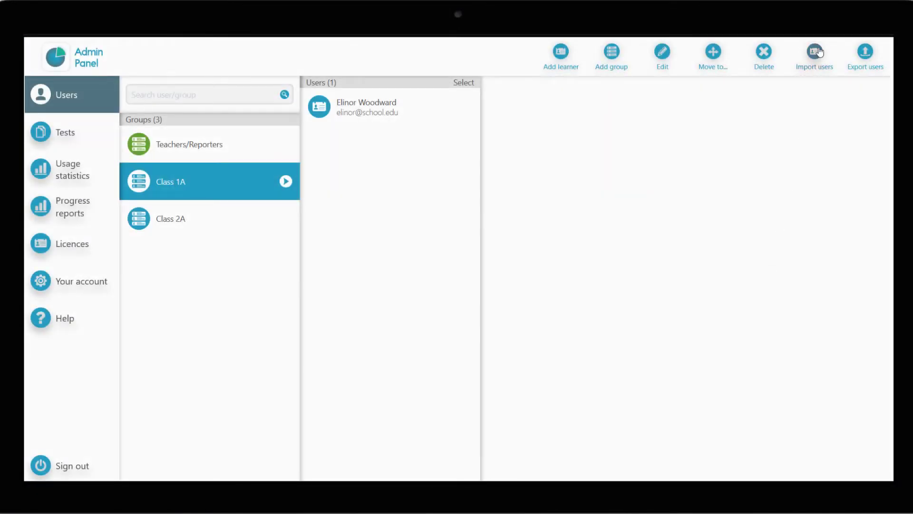
Upload the Class 1A CSV to import thirteen learners, then go to the Tests section.
left_click(819, 51)
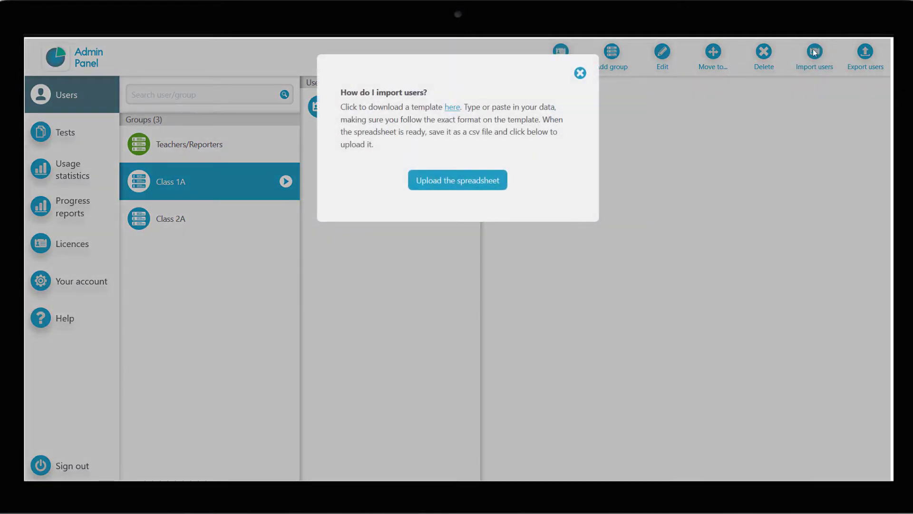
left_click(459, 183)
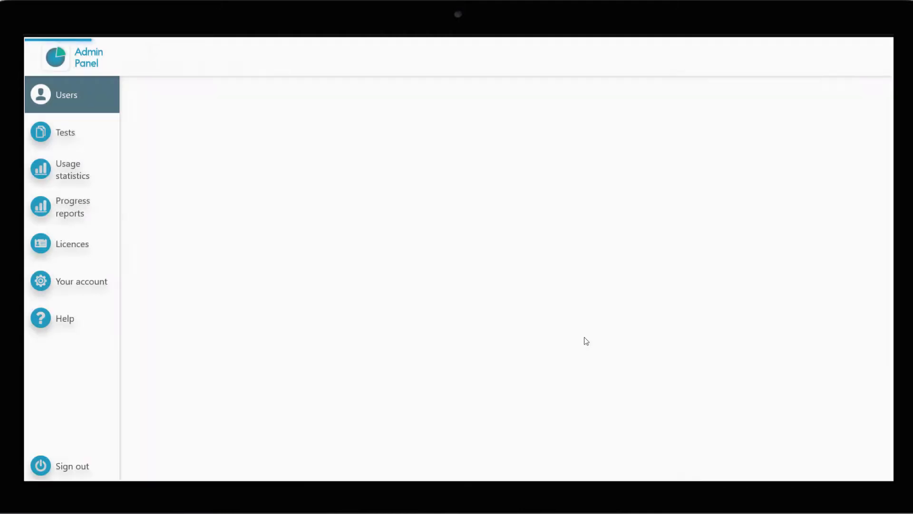
scroll(796, 213, "down", 3)
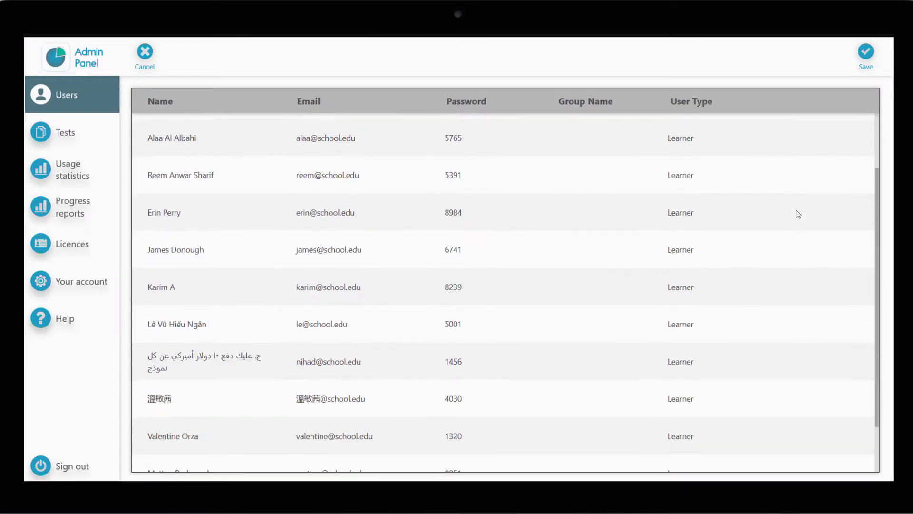
scroll(798, 214, "up", 3)
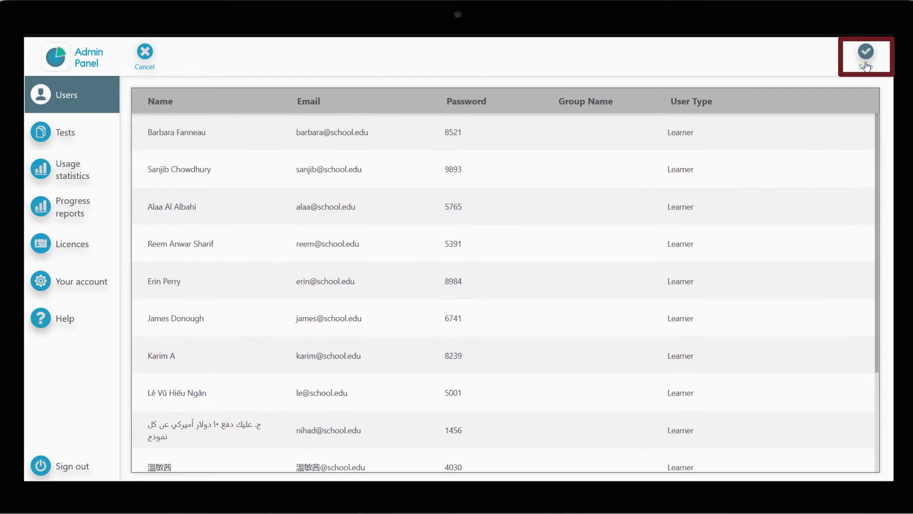
left_click(865, 62)
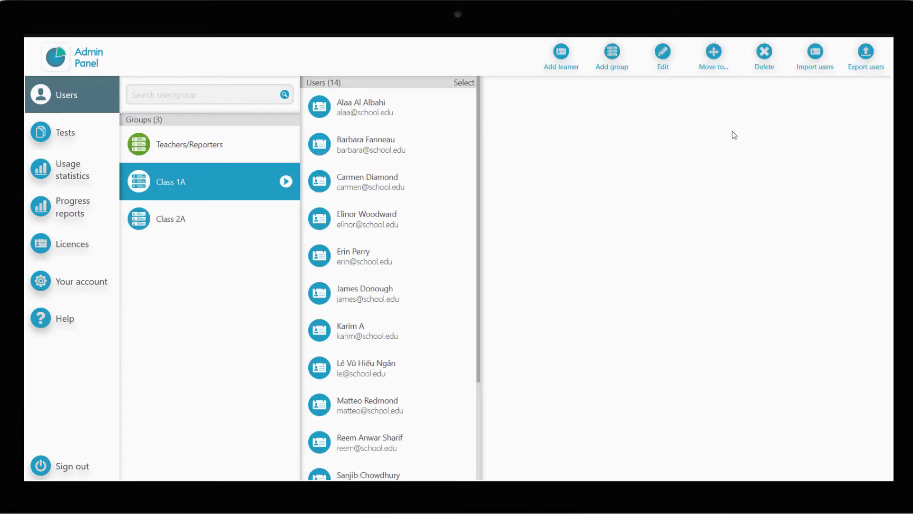
left_click(452, 269)
scroll(451, 283, "down", 1)
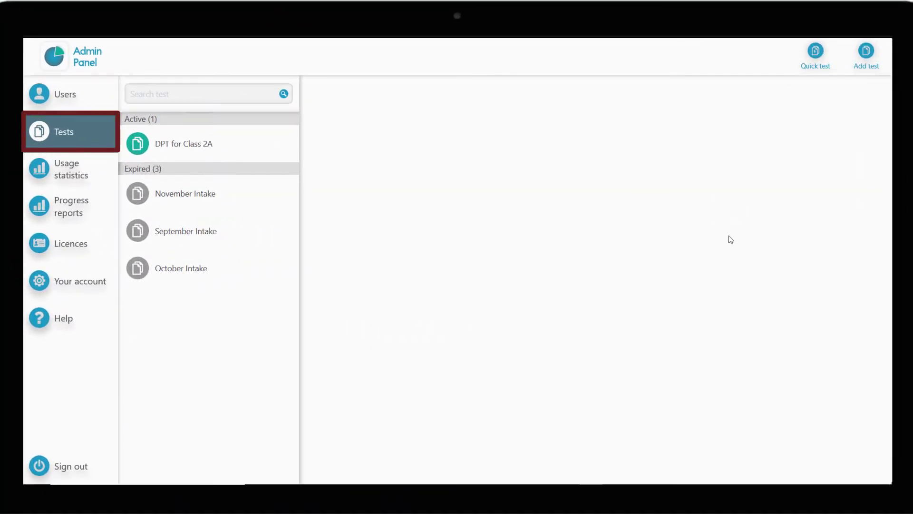
Start a blank new test with default open and close dates.
left_click(859, 51)
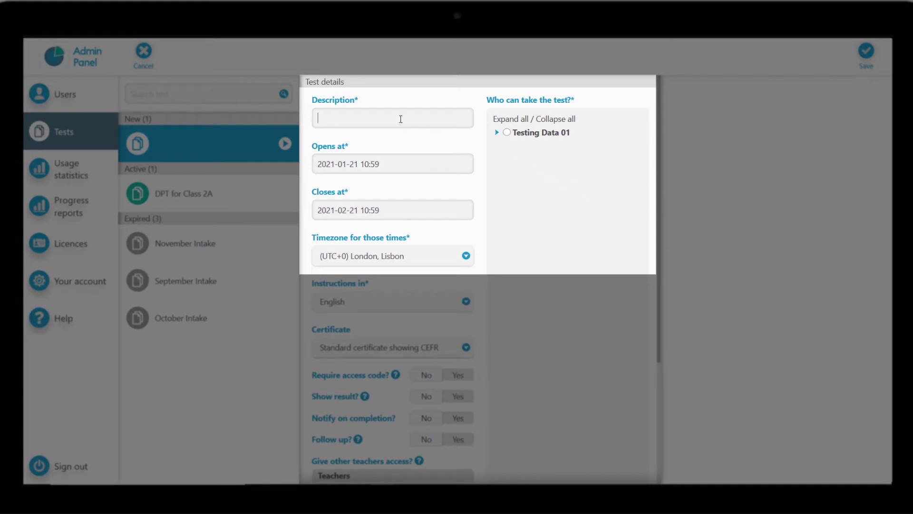
Describe the test as 'DPT for Class 1A', closing 4 February 2021, London, Lisbon time.
type("DPT for Class 1A")
left_click(418, 212)
left_click(322, 231)
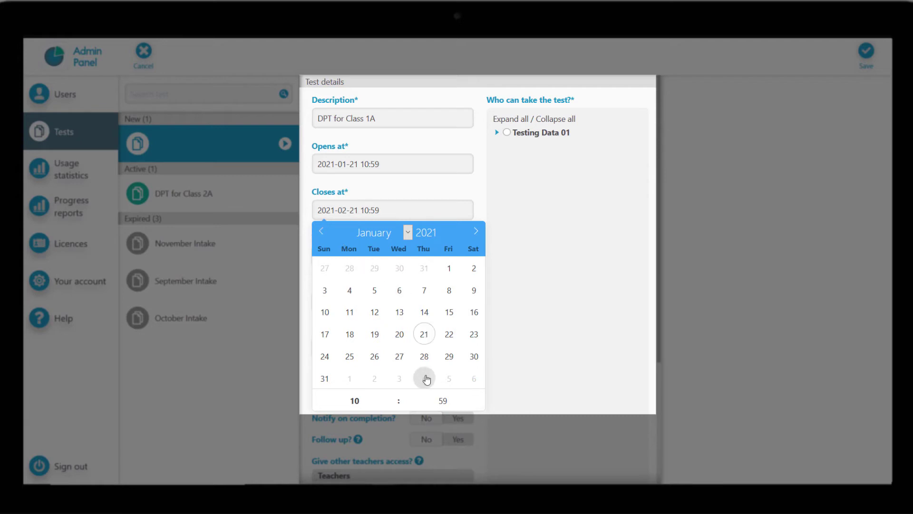
left_click(424, 378)
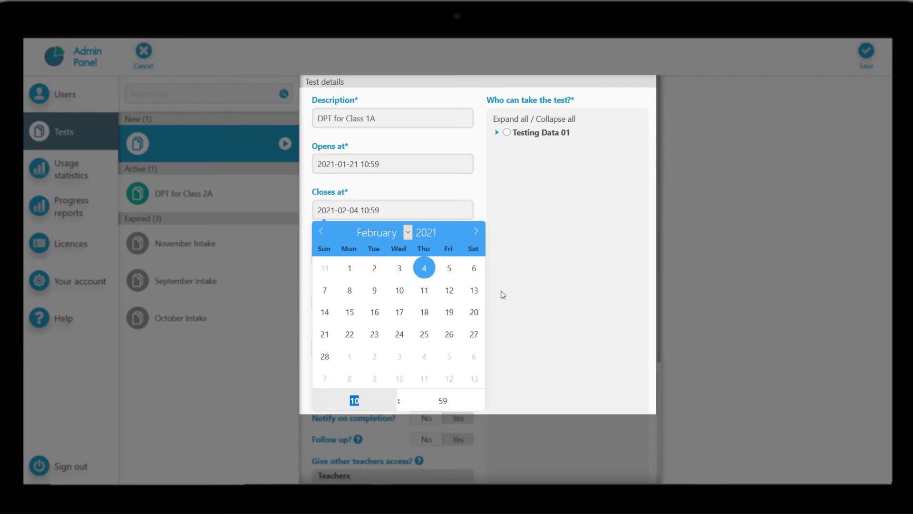
left_click(548, 244)
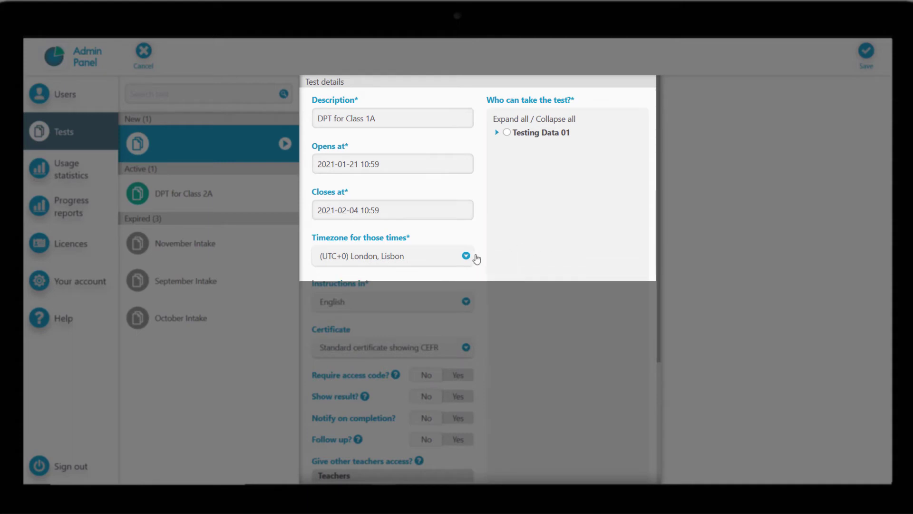
left_click(468, 257)
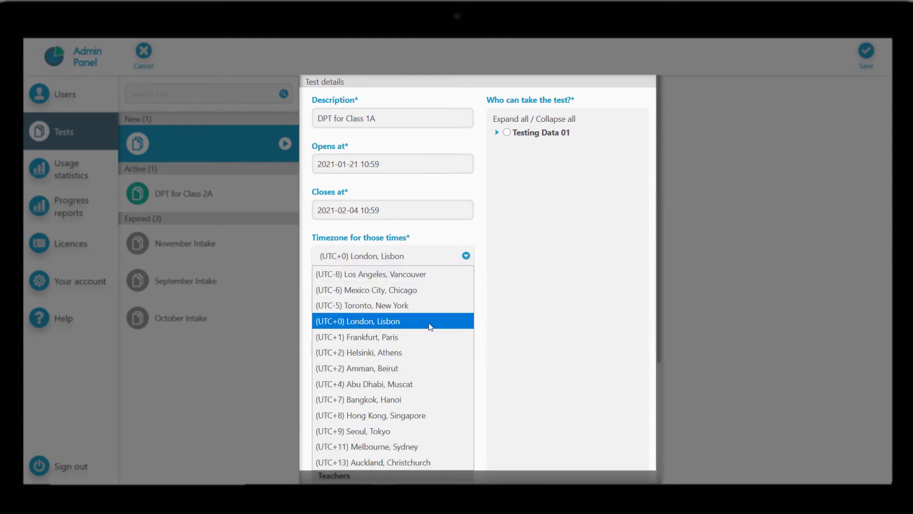
left_click(430, 327)
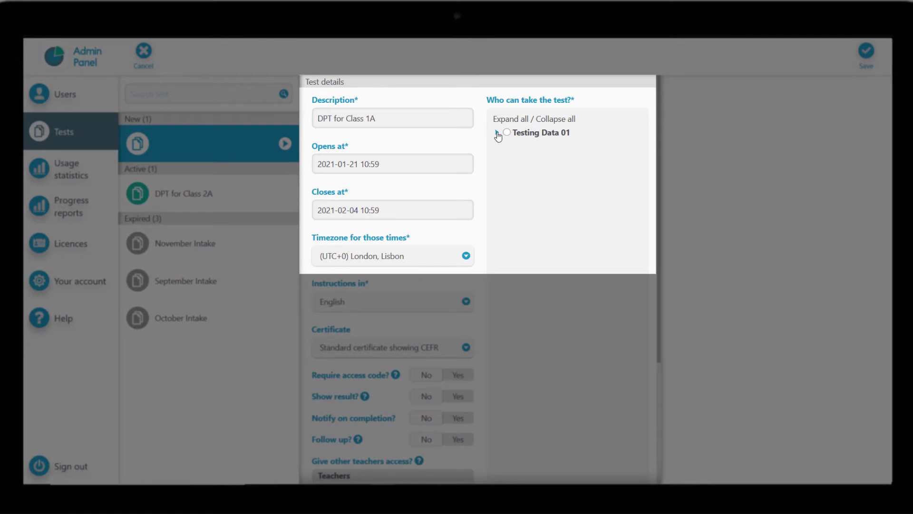
Assign the test to Class 1A under Testing Data 01 and save it.
left_click(497, 133)
left_click(516, 147)
left_click(507, 147)
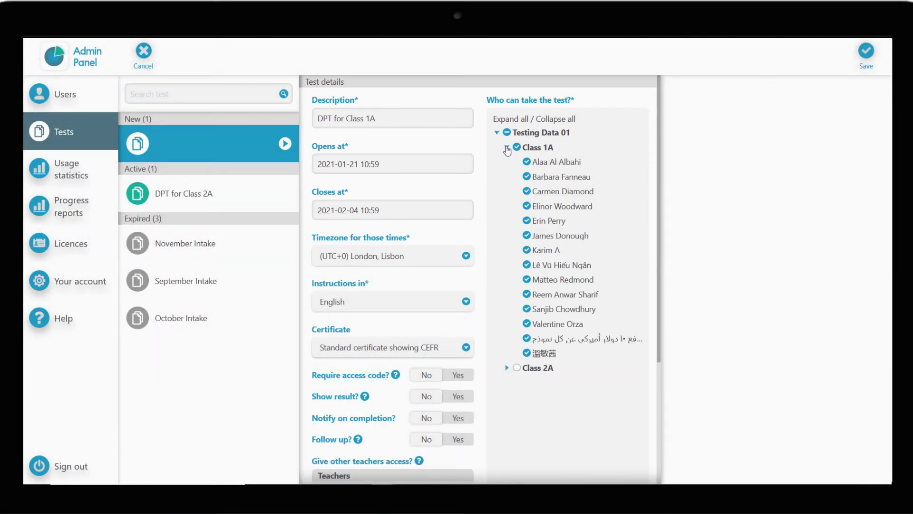
left_click(873, 58)
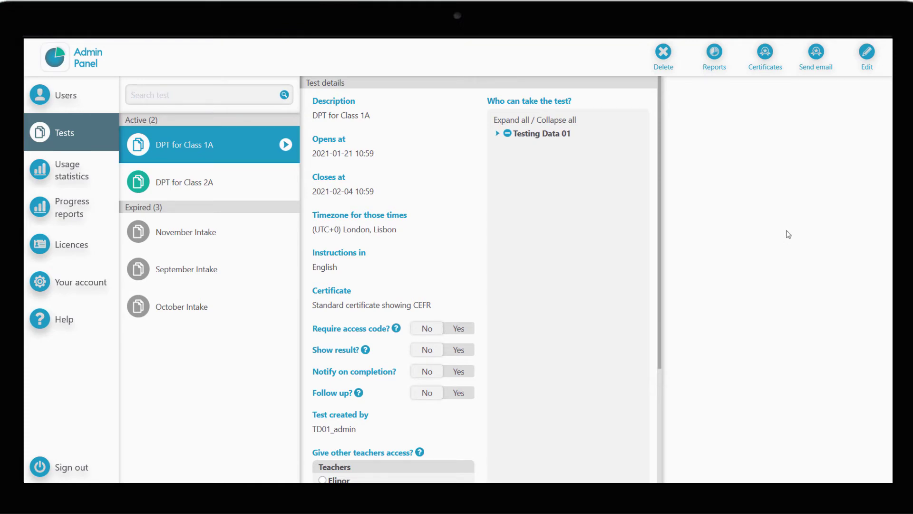
Open the test's welcome email and preview it for the second learner.
left_click(815, 67)
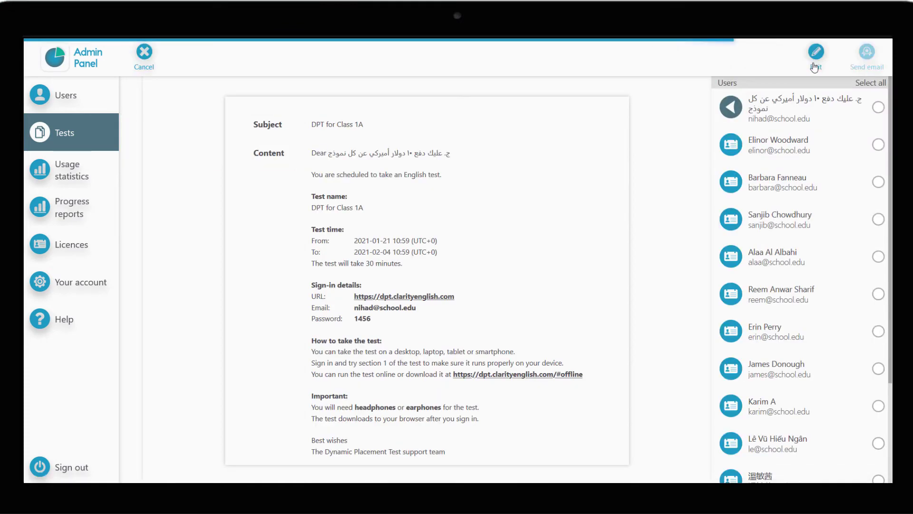
left_click(737, 150)
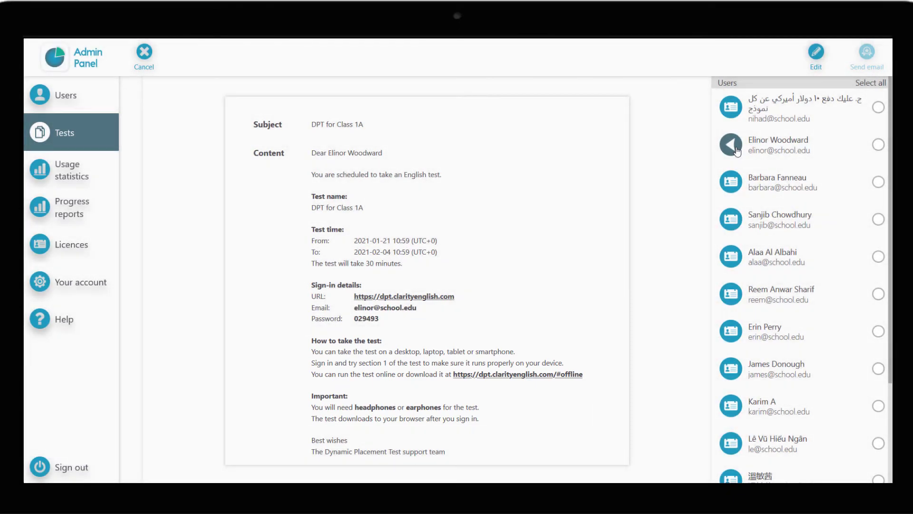
Retitle the welcome email 'Your Dynamic Placement Test Welcome Email', add a support-contact note, save, and select all learners.
left_click(816, 53)
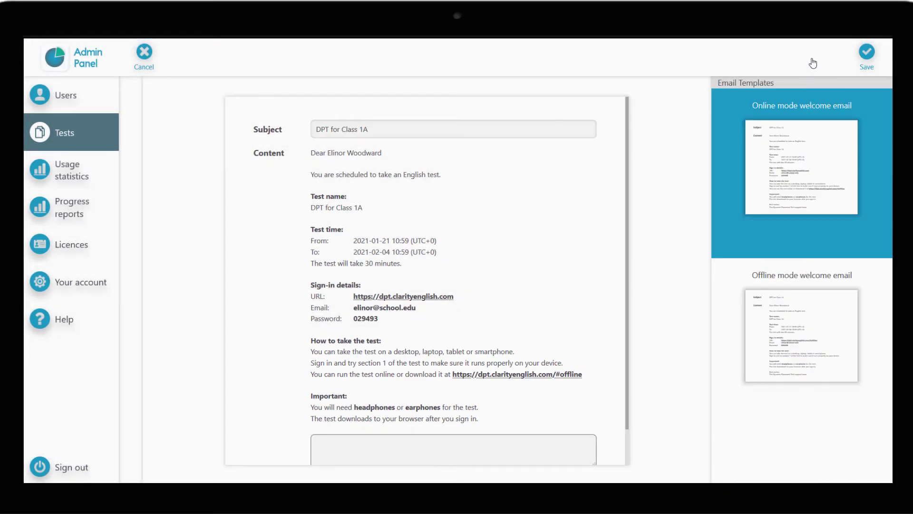
triple_click(485, 126)
type("Your Dynamic Placement Test Welcome Email")
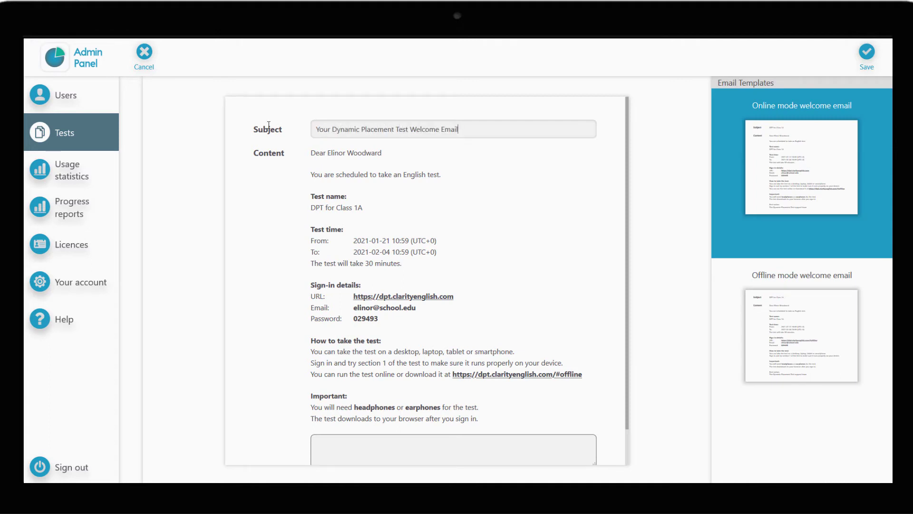
scroll(286, 161, "down", 1)
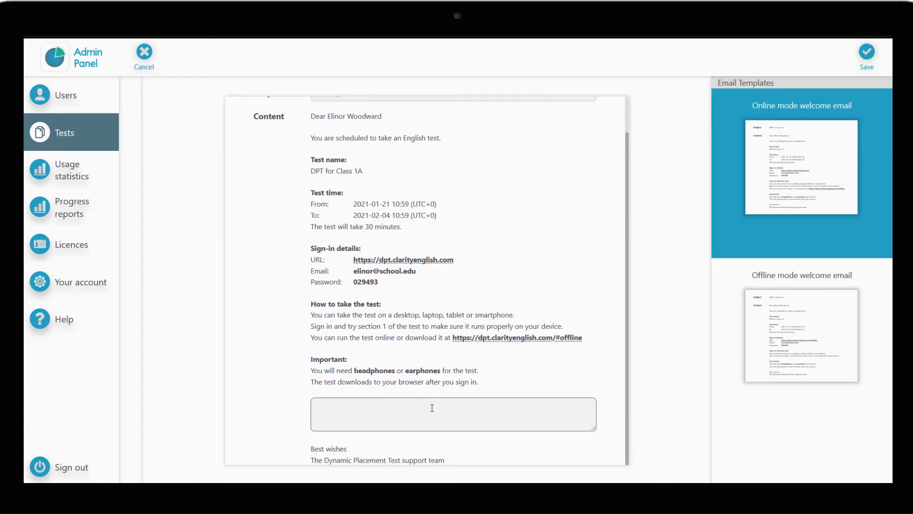
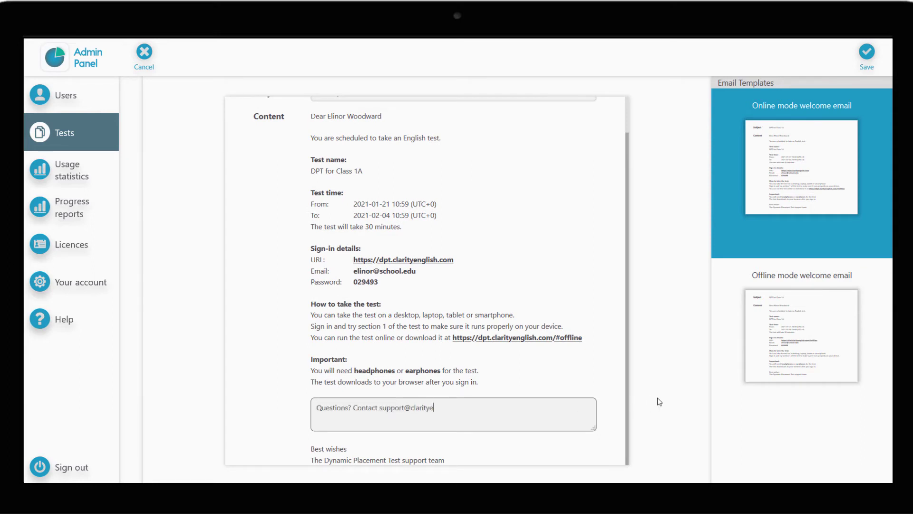
left_click(866, 53)
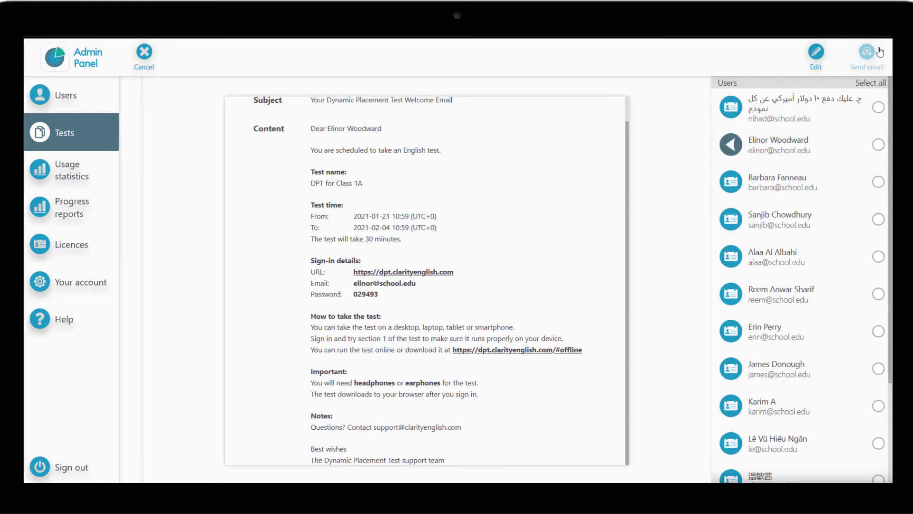
scroll(523, 250, "up", 1)
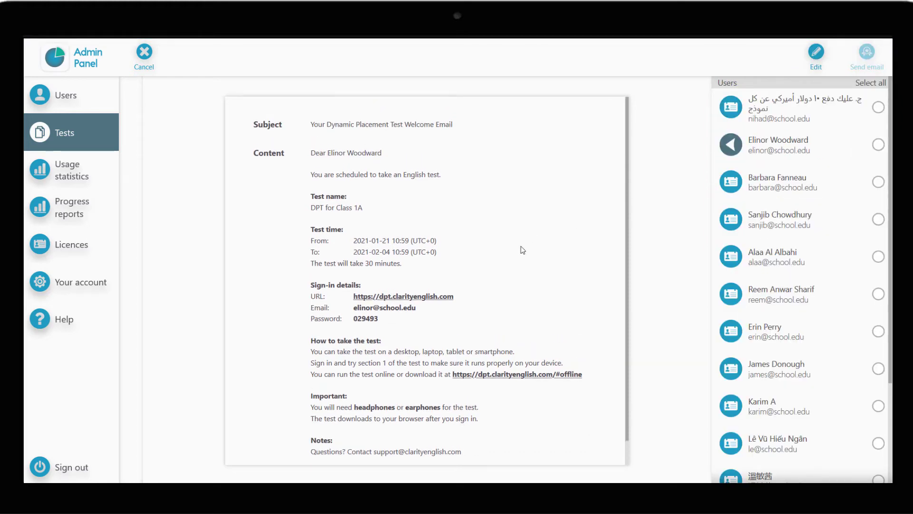
left_click(871, 83)
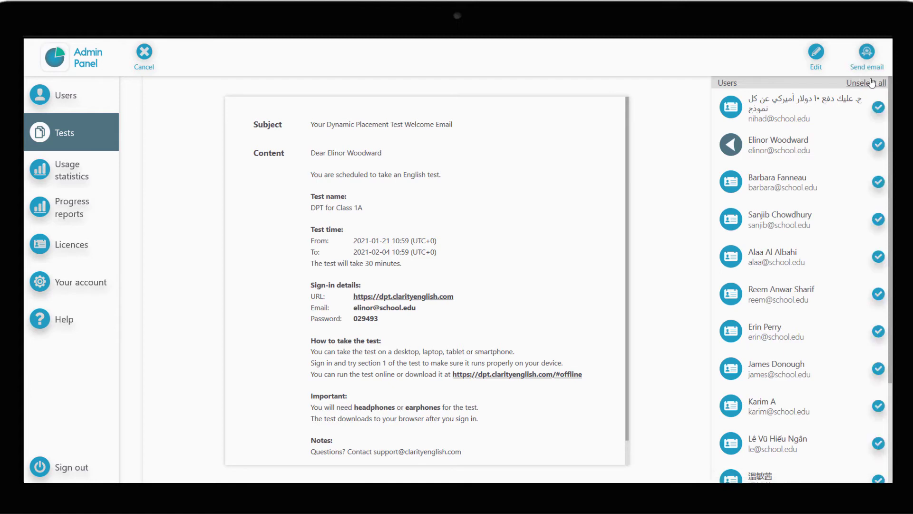
Send the welcome emails to the selected learners.
left_click(867, 53)
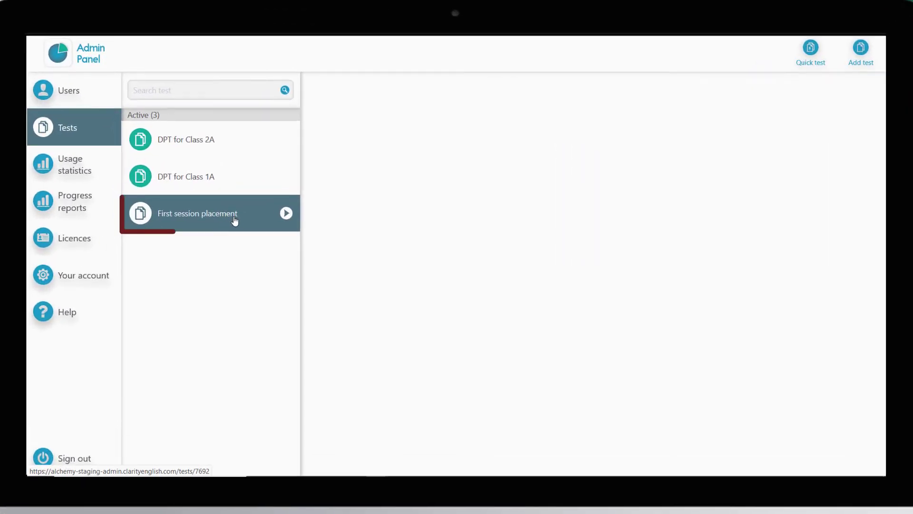
Download the First session placement results report as a CSV and open it in Excel.
left_click(234, 219)
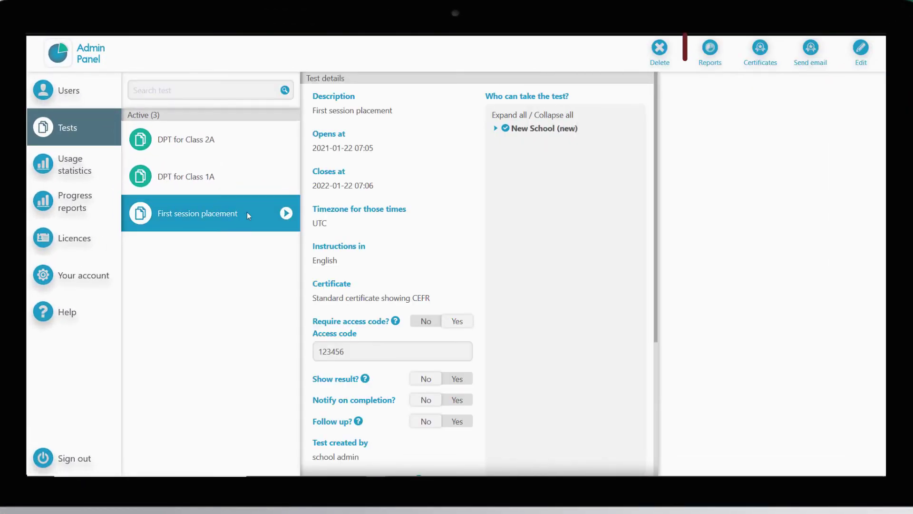
left_click(713, 62)
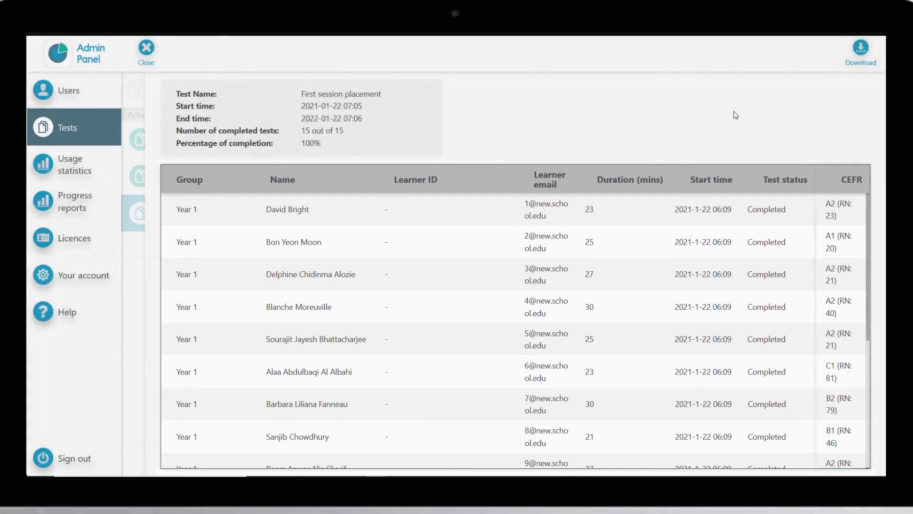
left_click(859, 52)
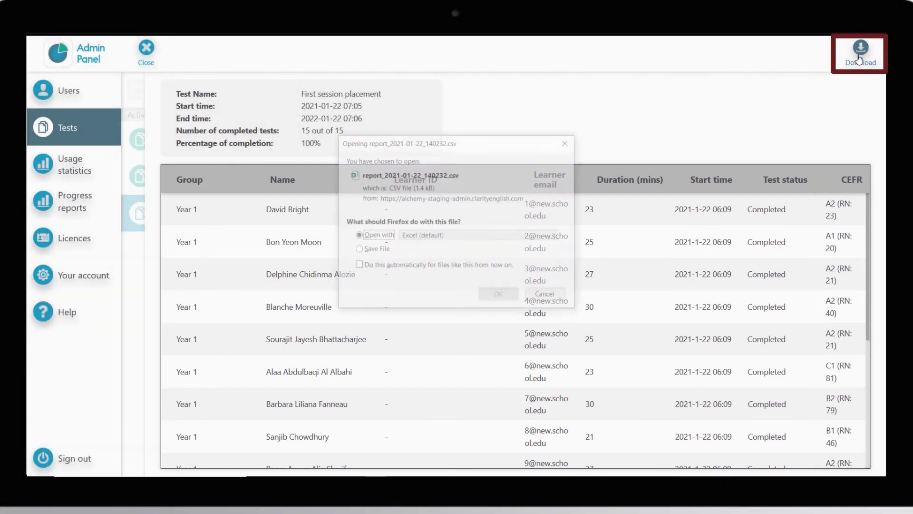
left_click(494, 299)
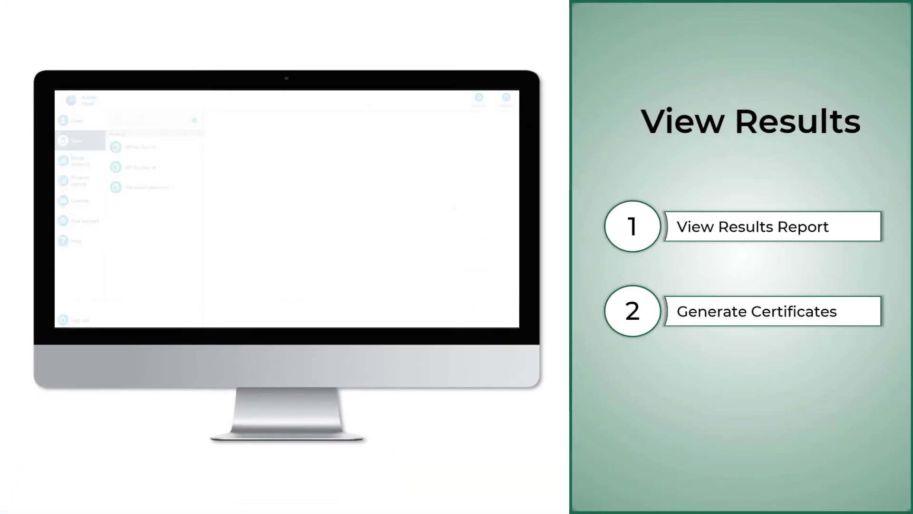
Select First session placement in the Active tests list to view its details.
left_click(171, 193)
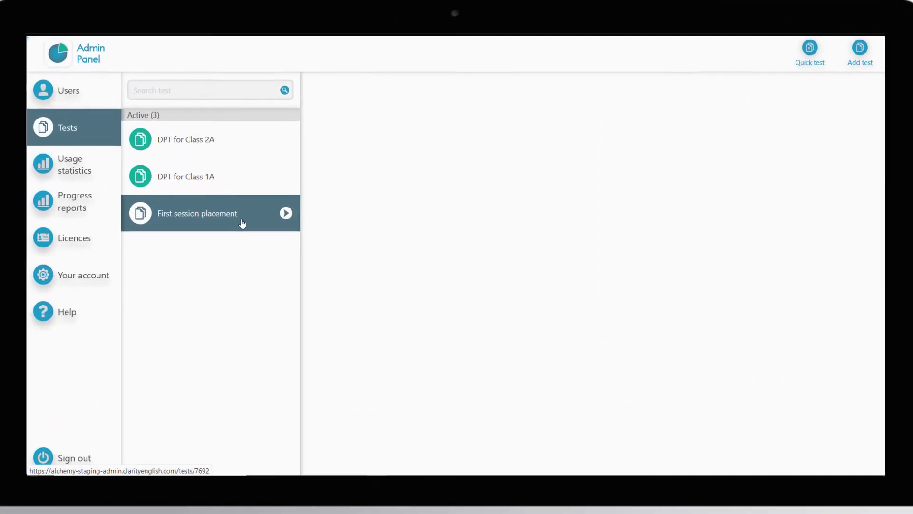
left_click(242, 222)
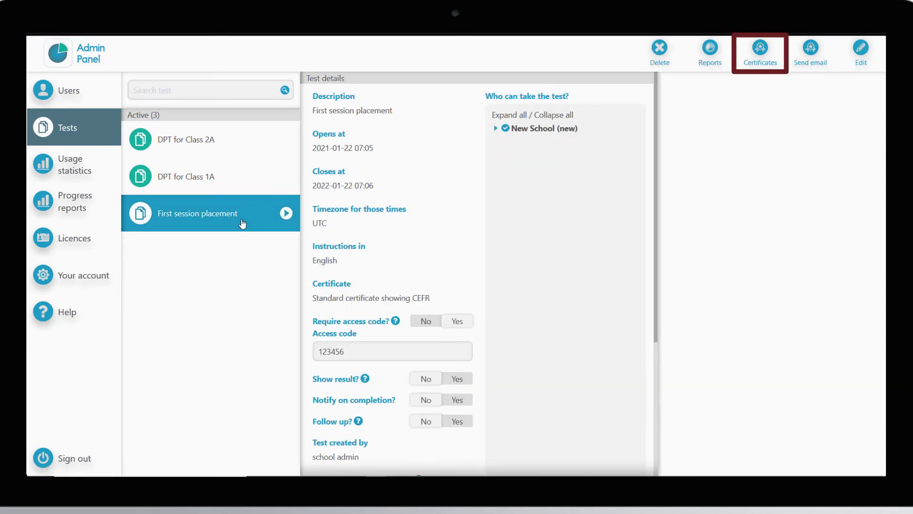
Preview one learner's Dynamic Placement Test certificate showing CEFR level C1.
left_click(770, 54)
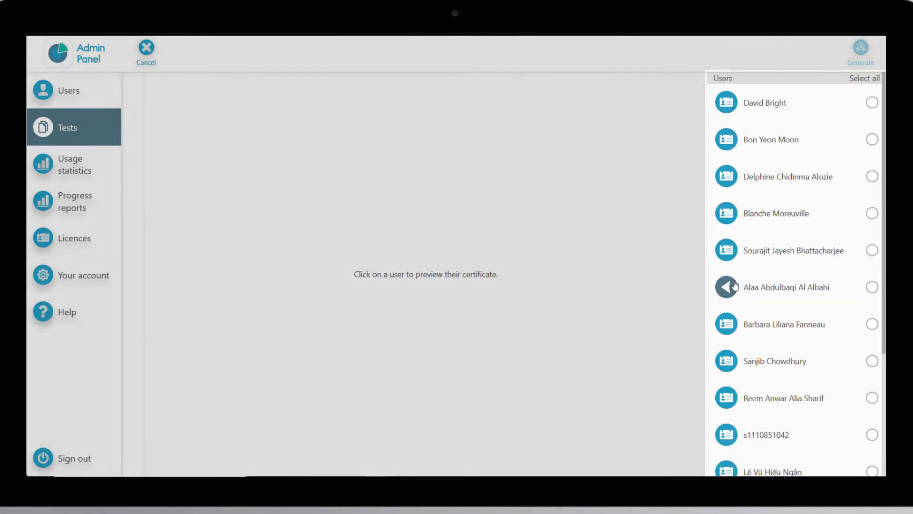
left_click(734, 286)
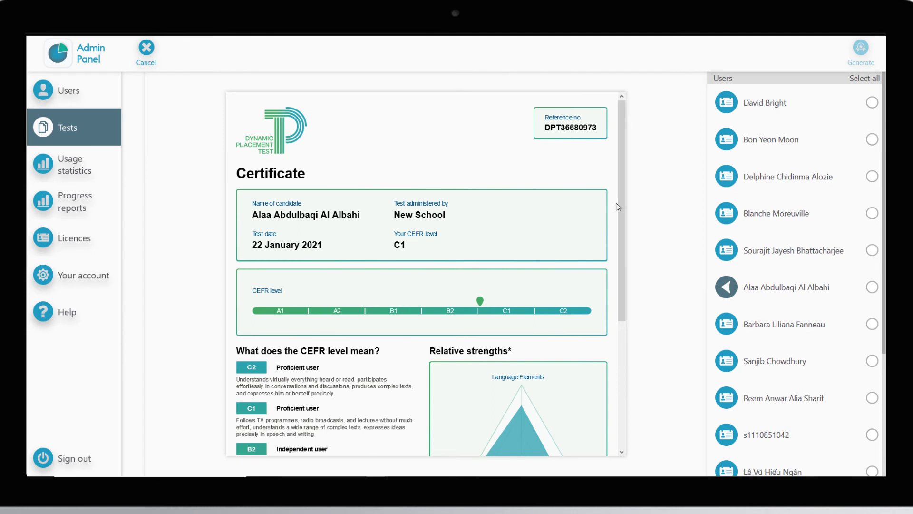
left_click_drag(621, 200, 625, 297)
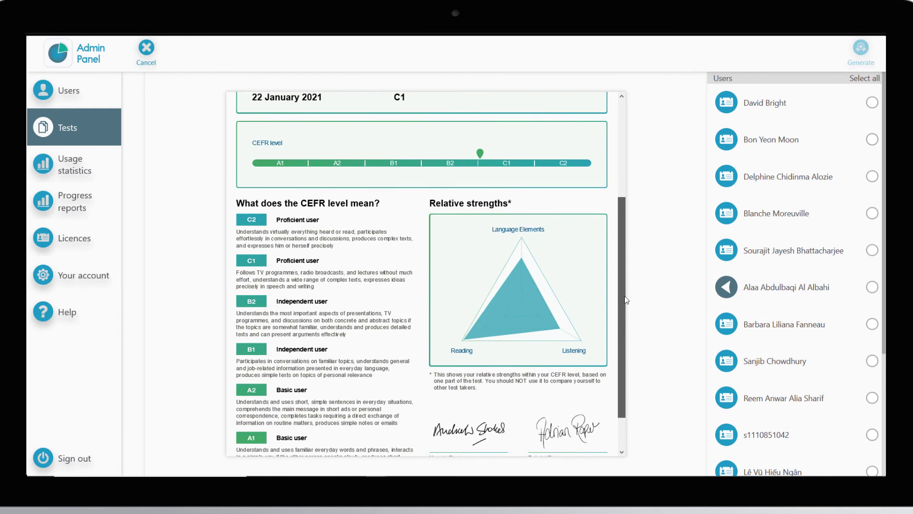
left_click_drag(626, 300, 620, 193)
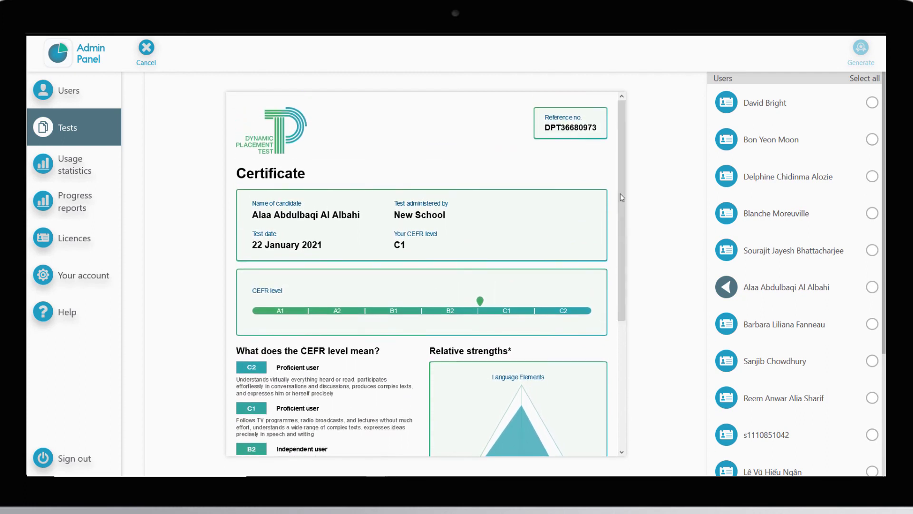